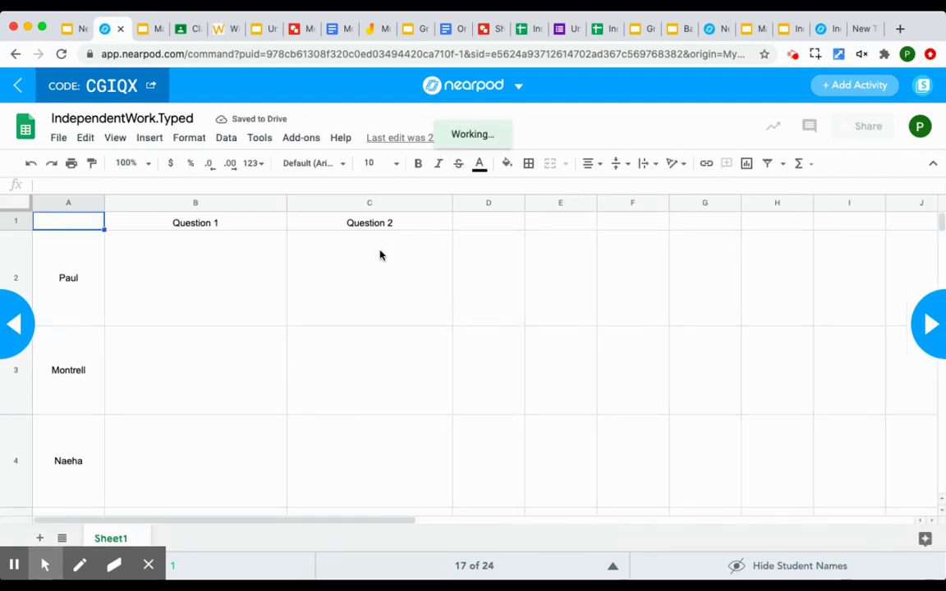
Examine the students' Question 1 answer cells in the IndependentWork.Typed sheet, down to the last student row
{"action": "left_click", "coordinate": [188, 261]}
{"action": "left_click", "coordinate": [188, 261]}
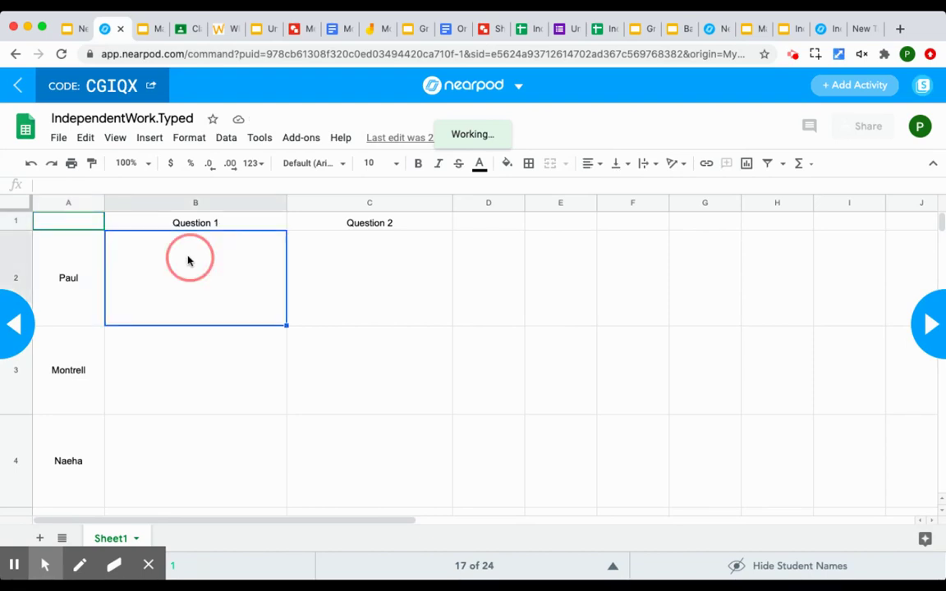
{"action": "left_click", "coordinate": [161, 373]}
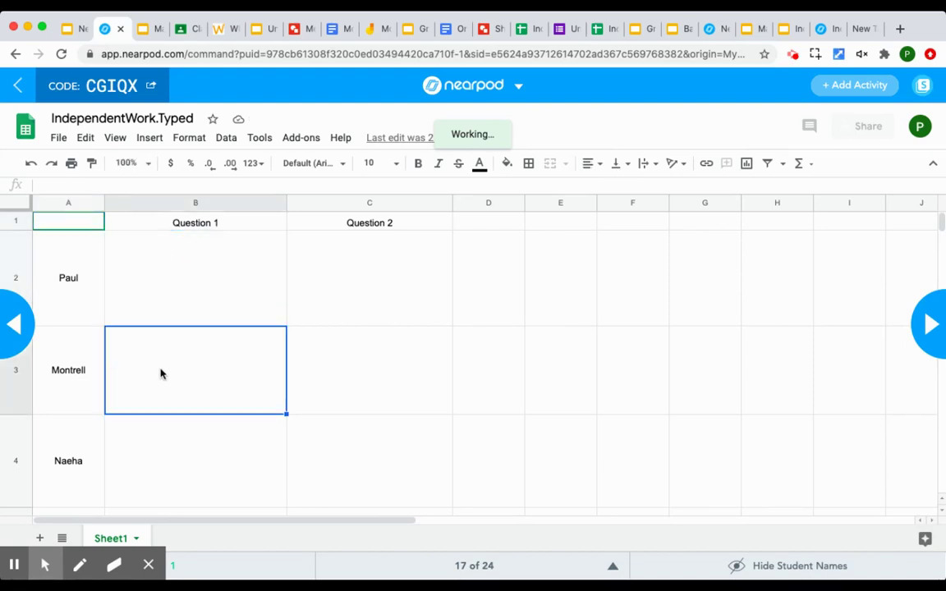
{"action": "left_click", "coordinate": [152, 458]}
{"action": "left_click", "coordinate": [185, 288]}
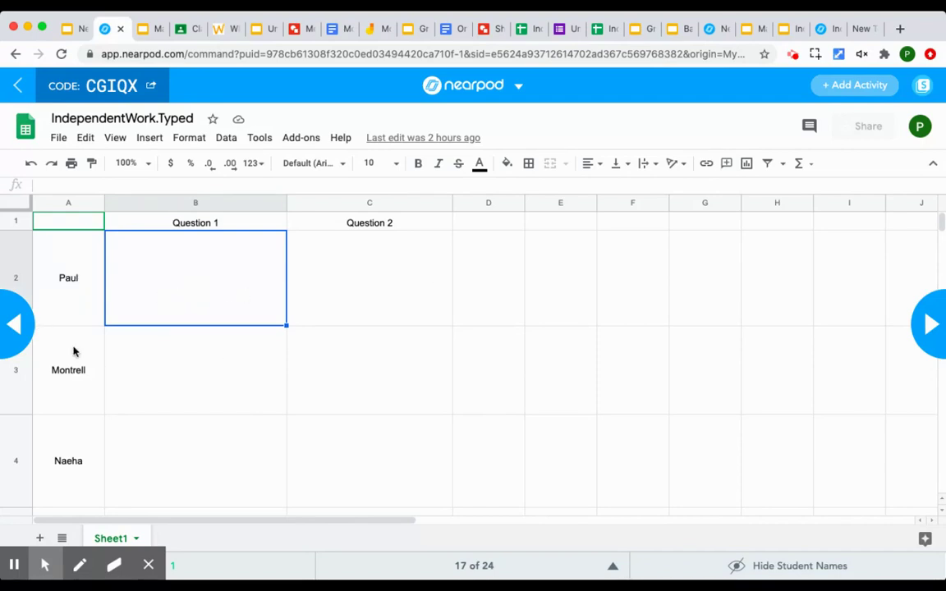
{"action": "scroll", "coordinate": [198, 417], "scroll_direction": "down", "scroll_amount": 5}
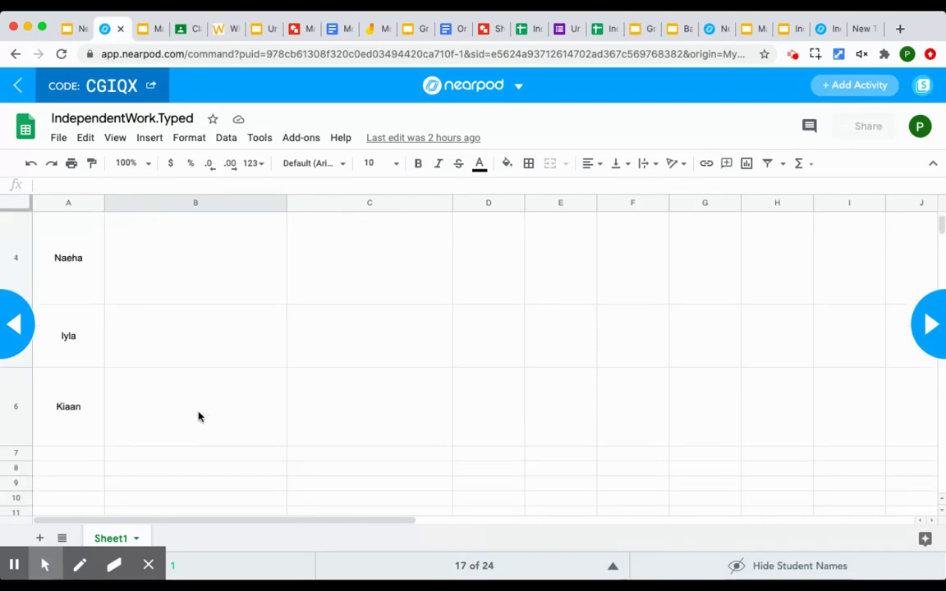
{"action": "scroll", "coordinate": [198, 416], "scroll_direction": "up", "scroll_amount": 5}
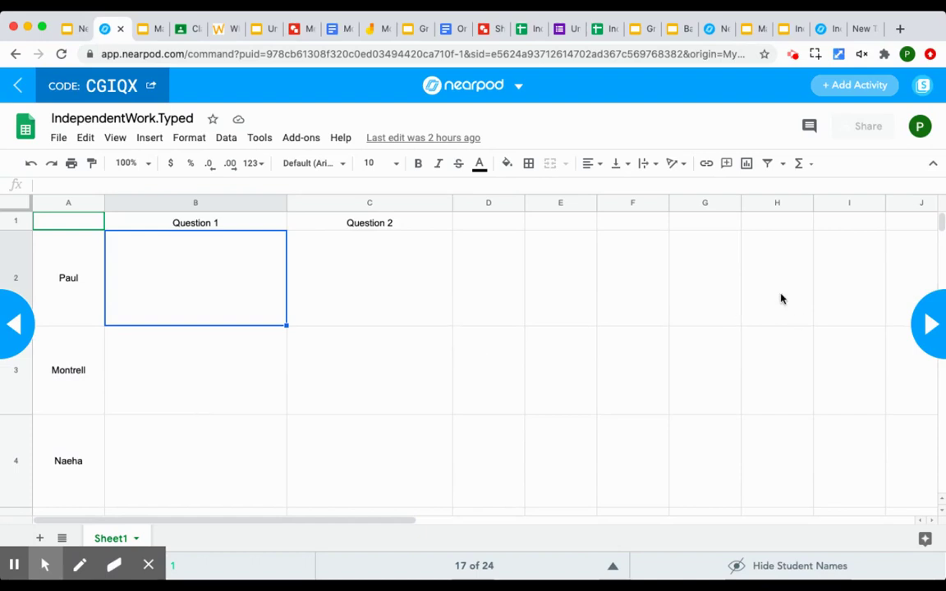
Advance the Nearpod lesson to the IndependentPractice.Form slide and look over its first question
{"action": "left_click", "coordinate": [939, 327]}
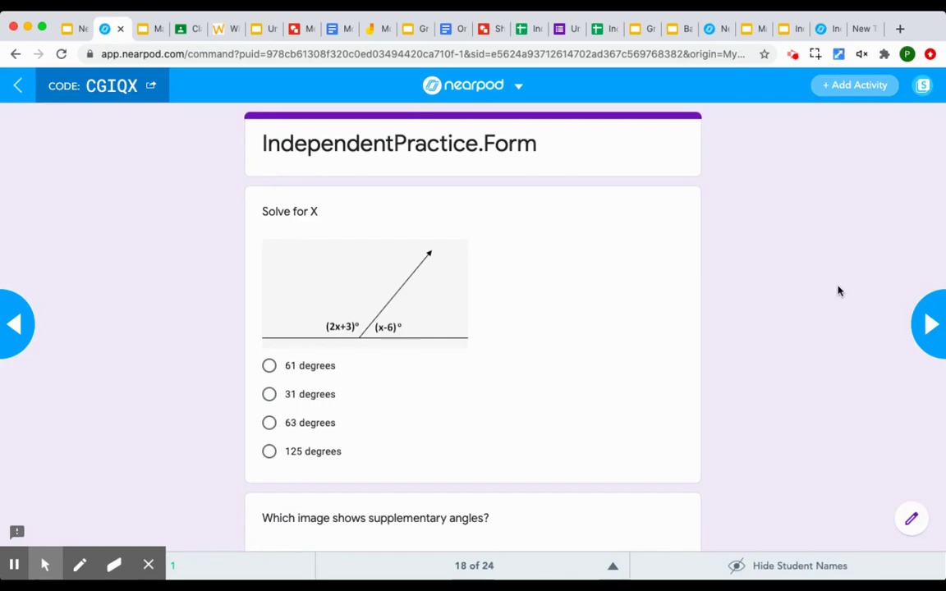
{"action": "scroll", "coordinate": [602, 287], "scroll_direction": "down", "scroll_amount": 2}
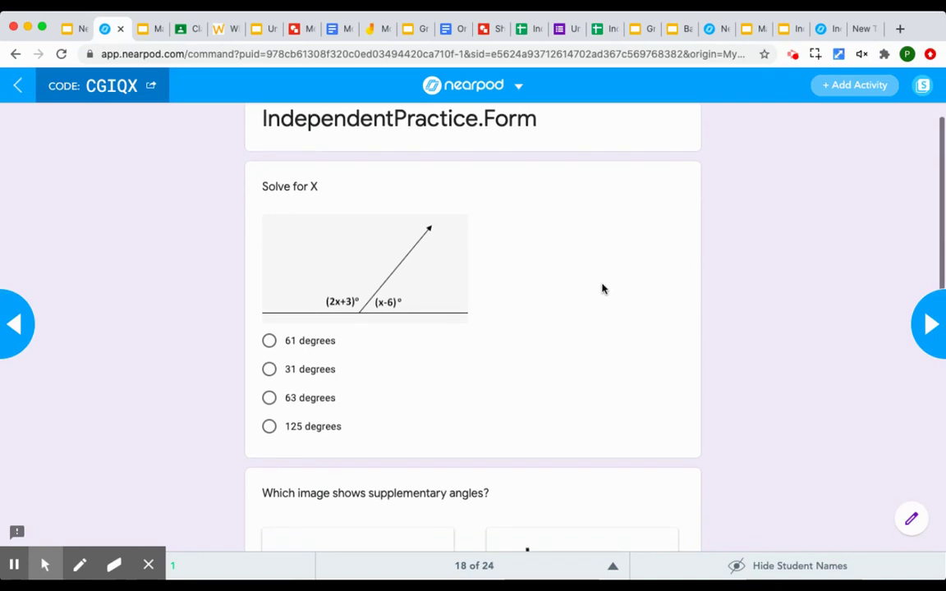
{"action": "scroll", "coordinate": [602, 288], "scroll_direction": "up", "scroll_amount": 2}
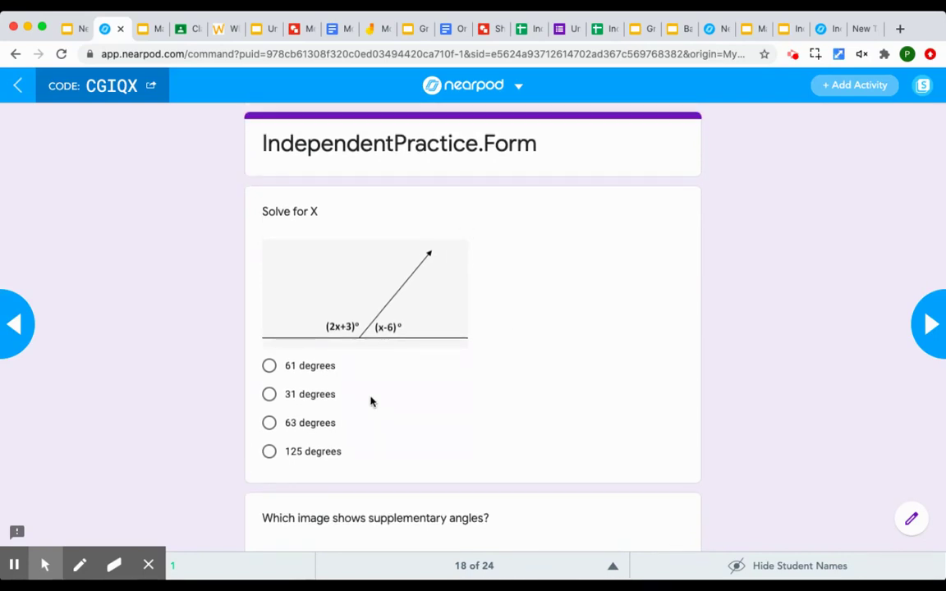
Switch to the Google Forms editor, dismiss the Send form dialog and view the form's responses
{"action": "left_click", "coordinate": [561, 30]}
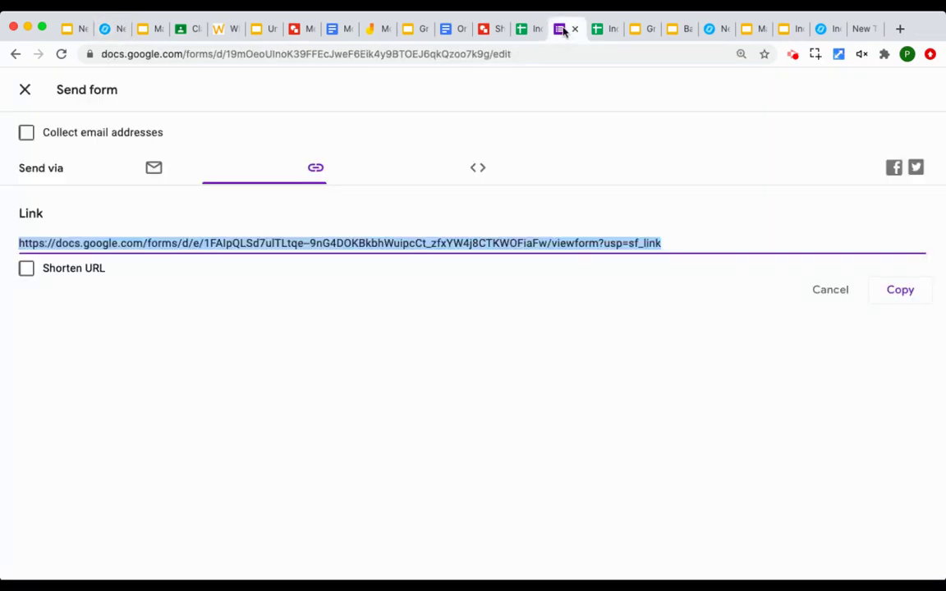
{"action": "left_click", "coordinate": [26, 91]}
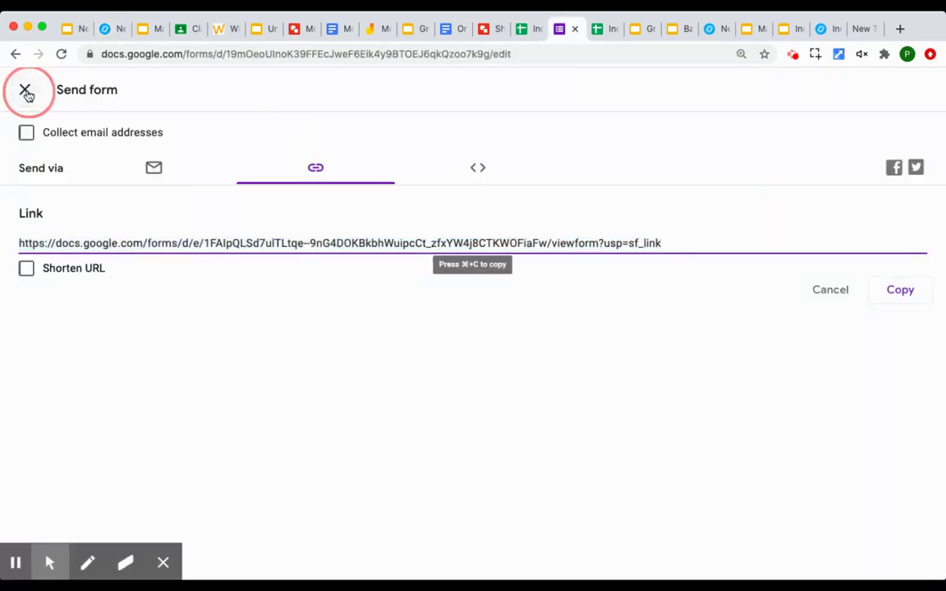
{"action": "left_click", "coordinate": [503, 137]}
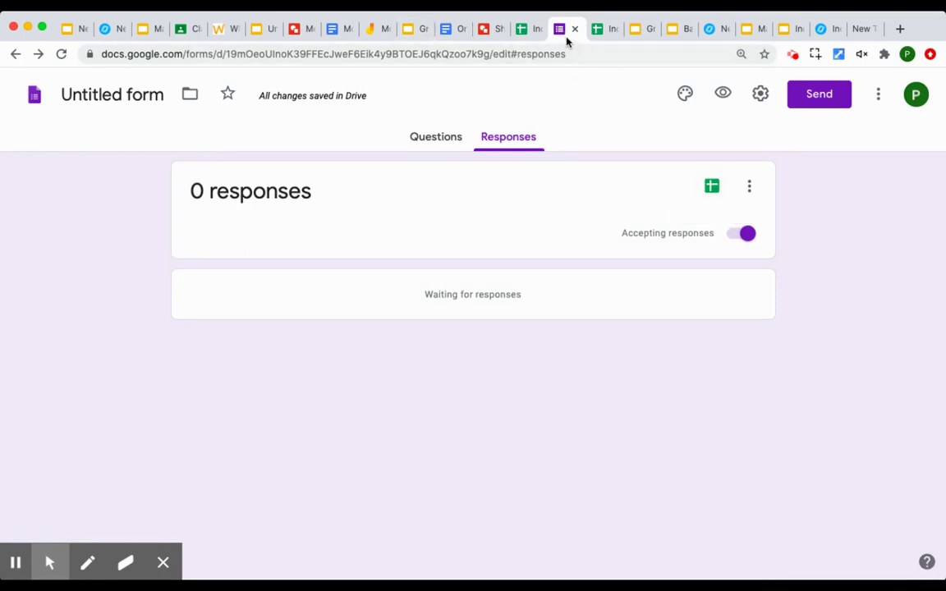
Return to the Nearpod lesson and answer the embedded form's Solve for X question with 61 degrees
{"action": "left_click", "coordinate": [106, 30]}
{"action": "scroll", "coordinate": [352, 407], "scroll_direction": "down", "scroll_amount": 2}
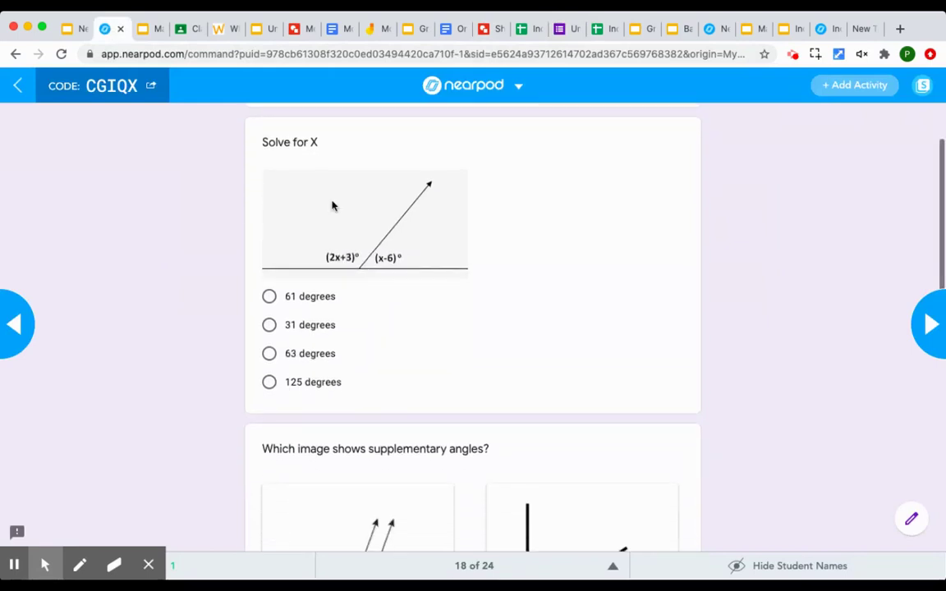
{"action": "scroll", "coordinate": [333, 205], "scroll_direction": "down", "scroll_amount": 1}
{"action": "scroll", "coordinate": [331, 209], "scroll_direction": "down", "scroll_amount": 1}
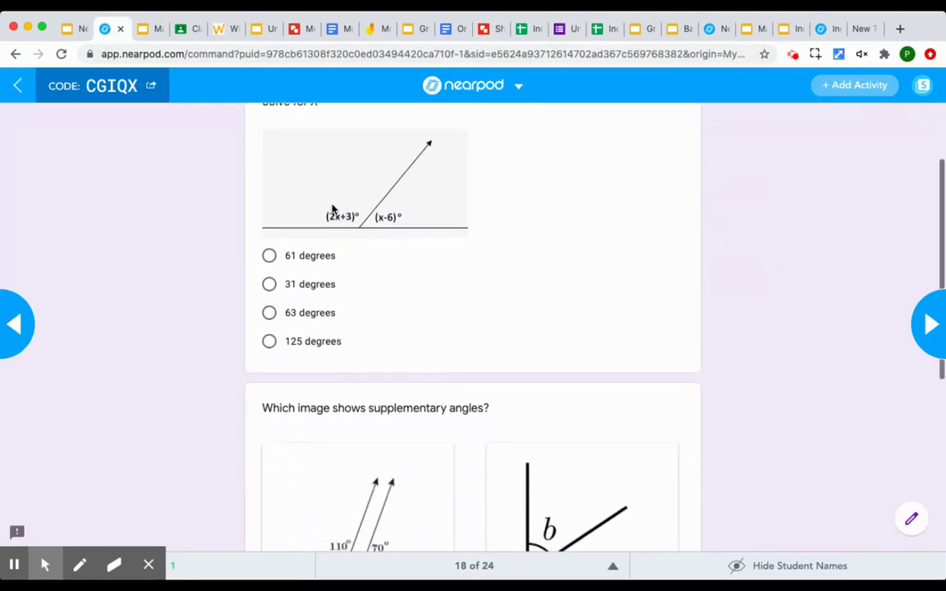
{"action": "left_click", "coordinate": [269, 256]}
Choose Option 1 for the supplementary angles question and submit the form
{"action": "scroll", "coordinate": [351, 331], "scroll_direction": "down", "scroll_amount": 5}
{"action": "scroll", "coordinate": [349, 332], "scroll_direction": "down", "scroll_amount": 2}
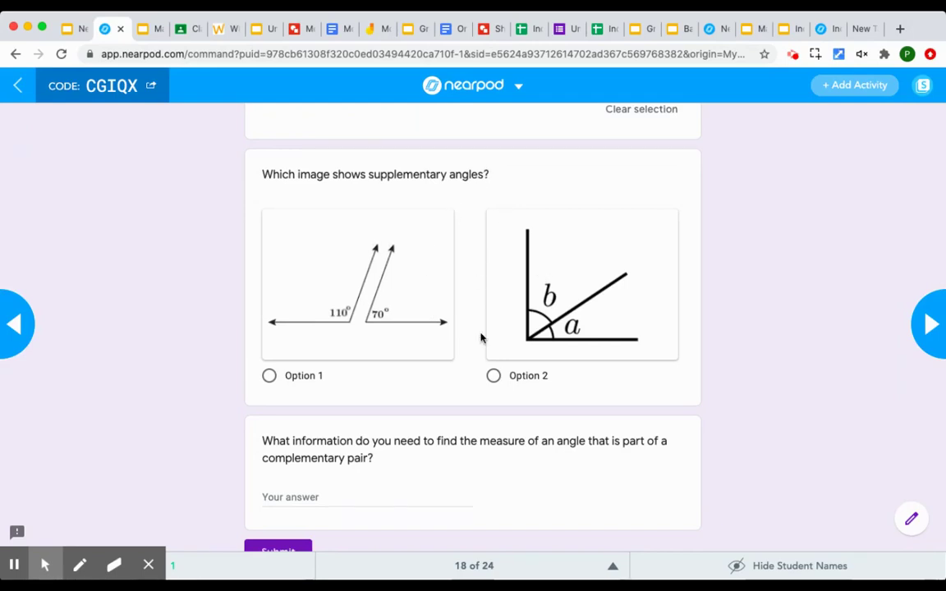
{"action": "left_click", "coordinate": [269, 376]}
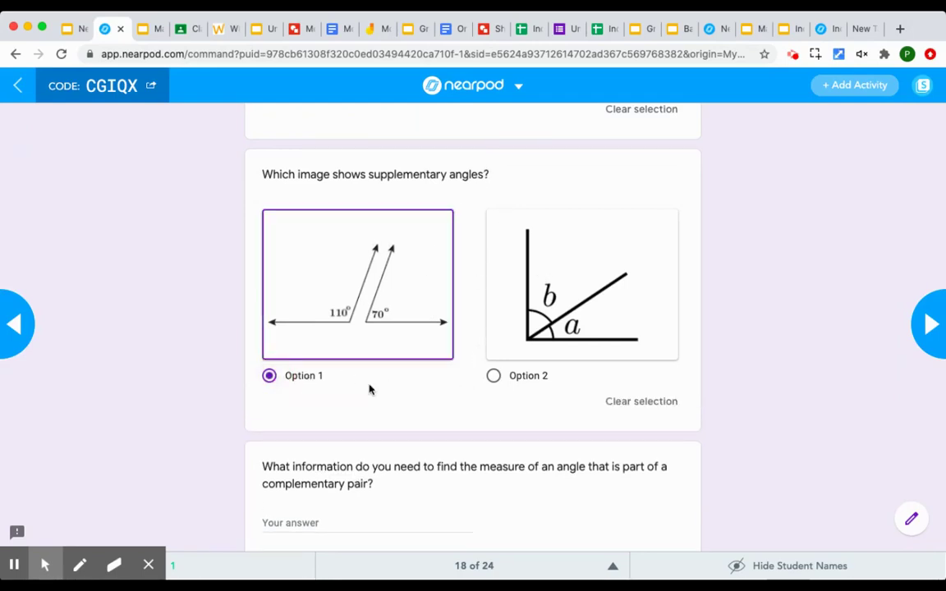
{"action": "scroll", "coordinate": [370, 389], "scroll_direction": "down", "scroll_amount": 3}
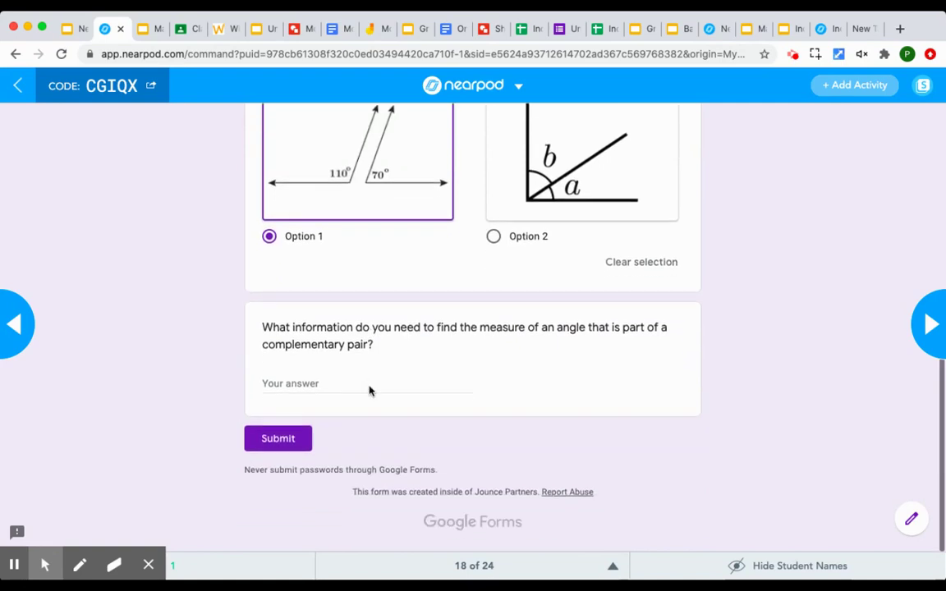
{"action": "left_click", "coordinate": [278, 438]}
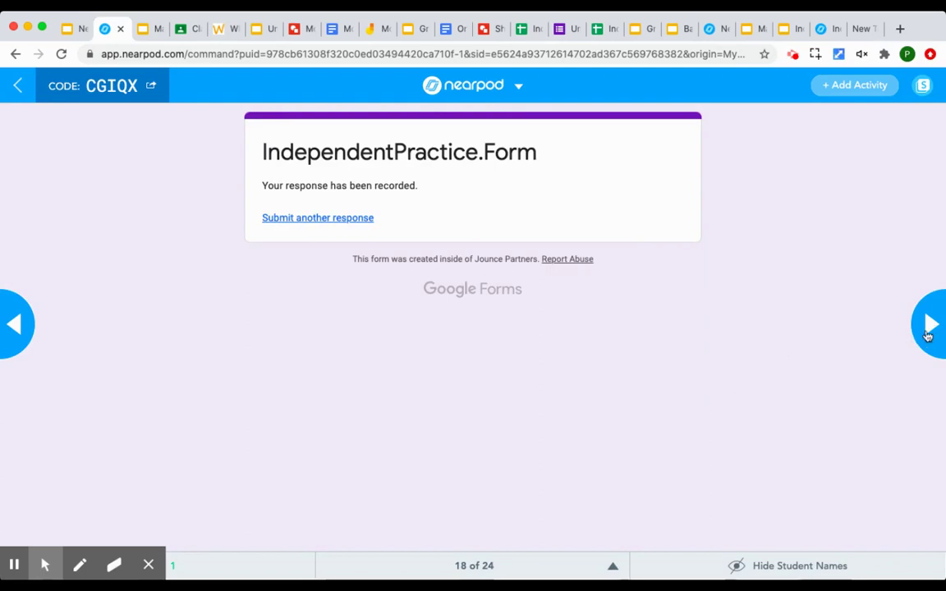
Check the response summary in Google Forms and look over the practice form in the student's Nearpod view
{"action": "left_click", "coordinate": [574, 30]}
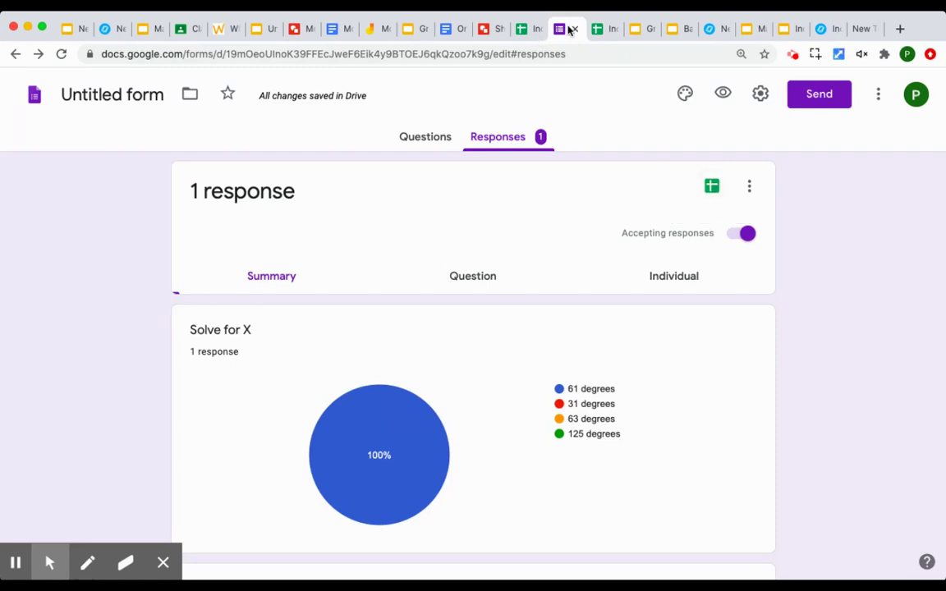
{"action": "left_click", "coordinate": [110, 30]}
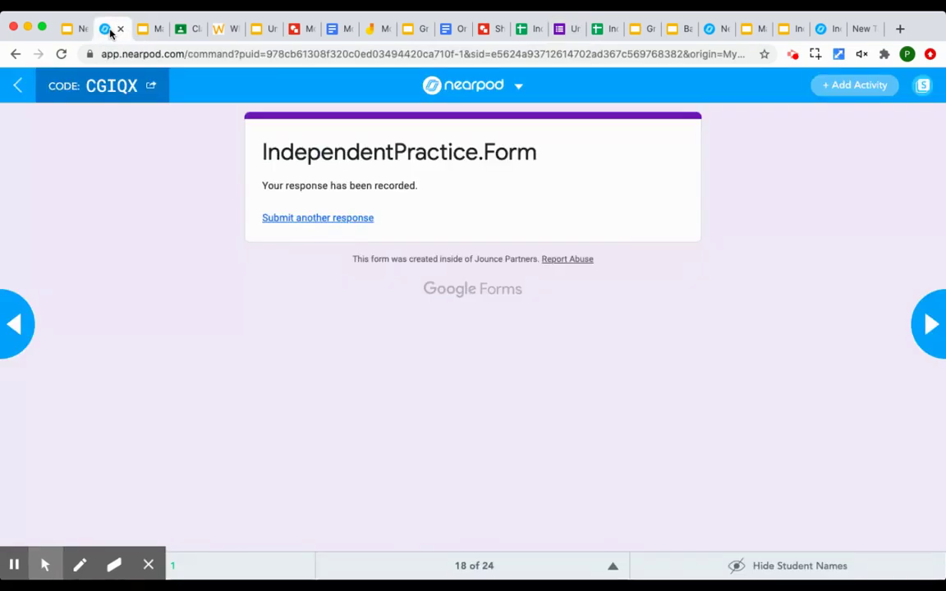
{"action": "left_click", "coordinate": [717, 29]}
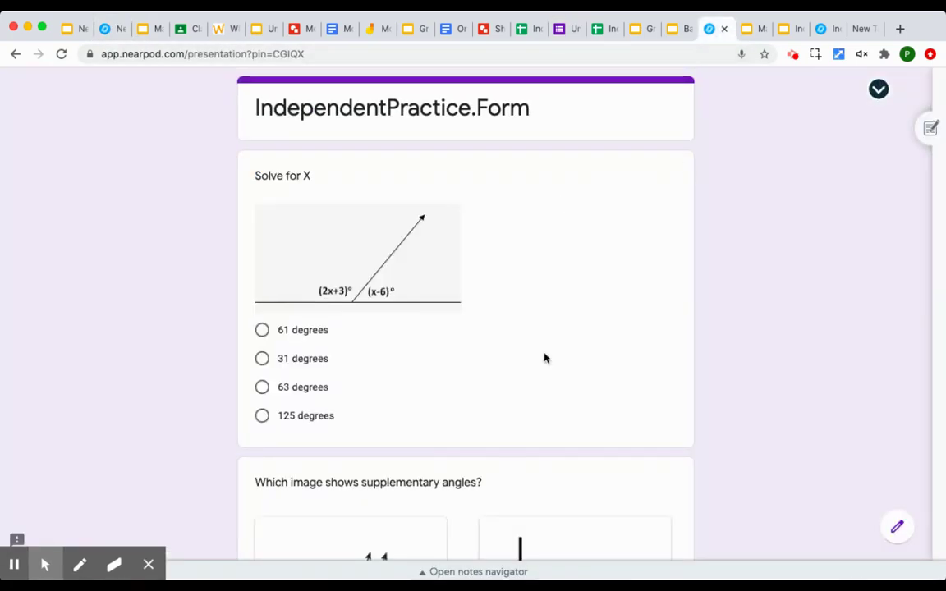
{"action": "scroll", "coordinate": [525, 410], "scroll_direction": "down", "scroll_amount": 3}
{"action": "scroll", "coordinate": [509, 370], "scroll_direction": "up", "scroll_amount": 1}
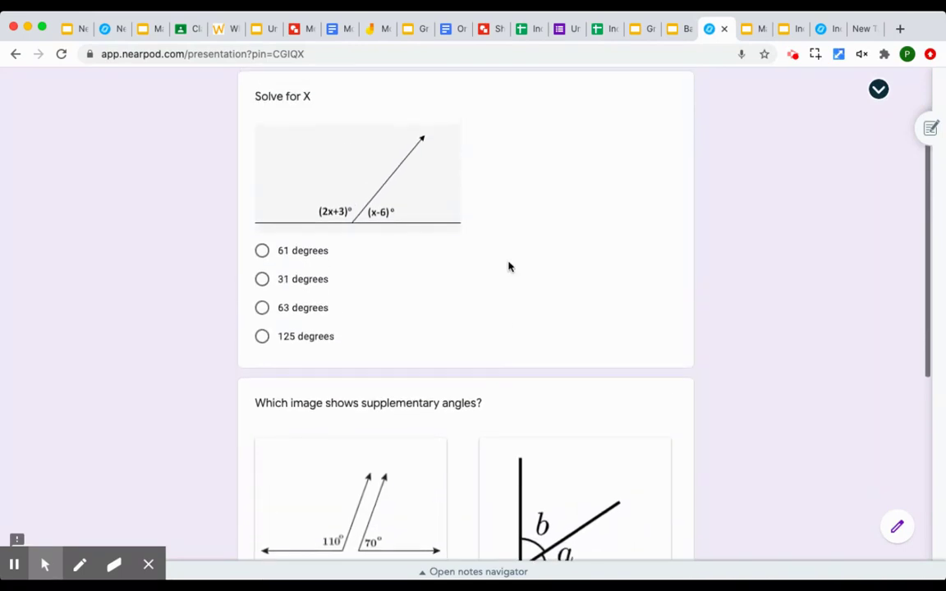
{"action": "left_click", "coordinate": [105, 29]}
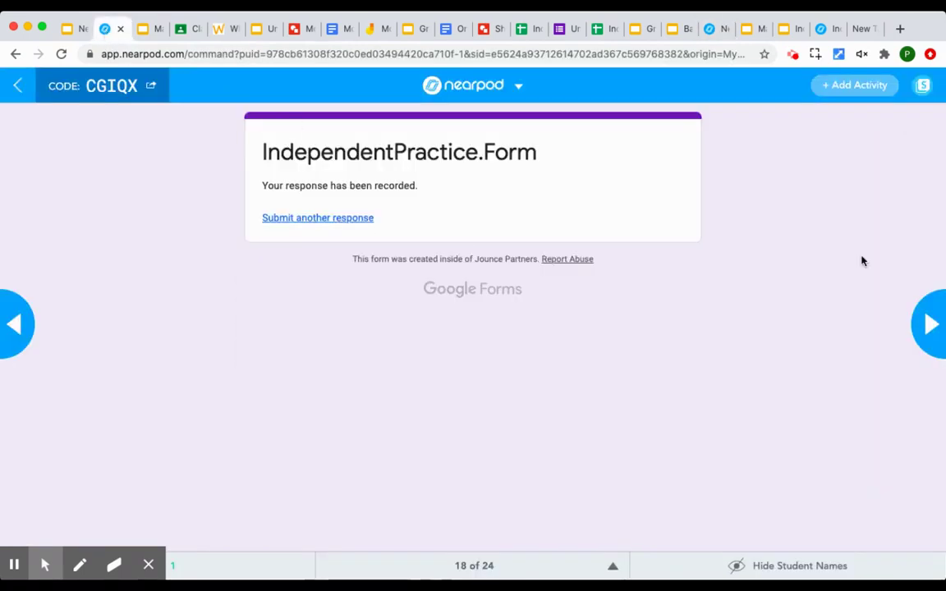
Advance the teacher's lesson to slide 19, test its Google Classroom link and close the opened assignment page
{"action": "left_click", "coordinate": [932, 323]}
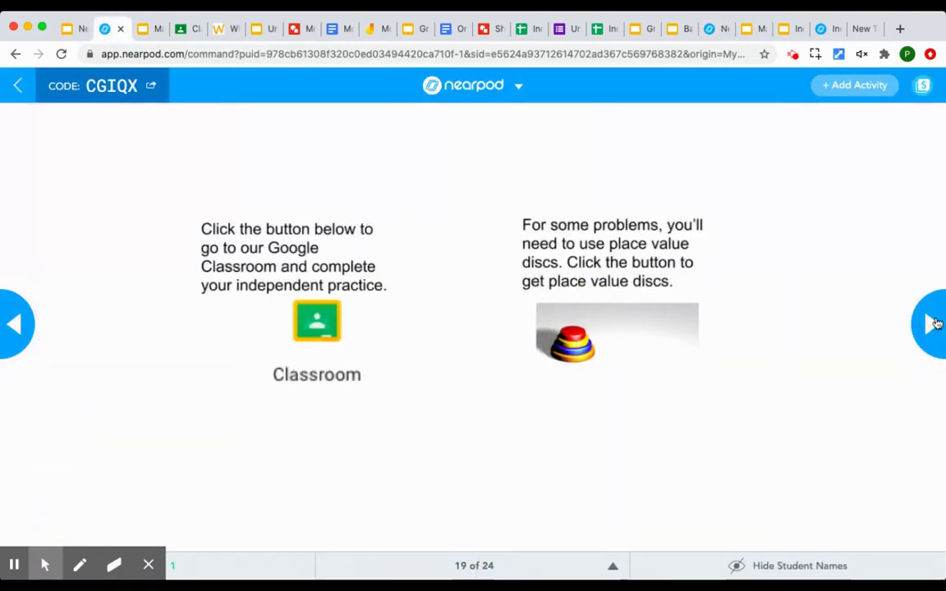
{"action": "left_click", "coordinate": [318, 325]}
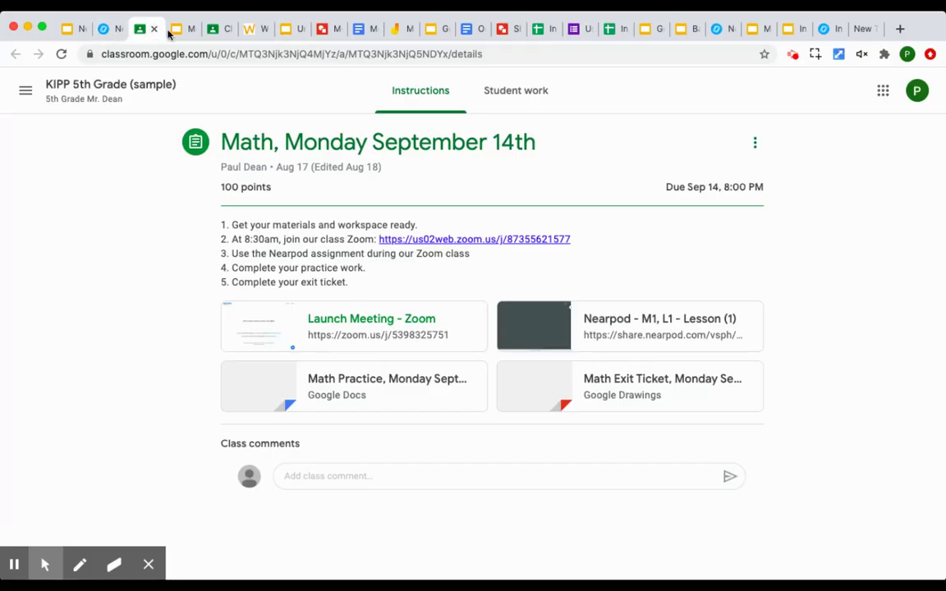
{"action": "left_click", "coordinate": [154, 28]}
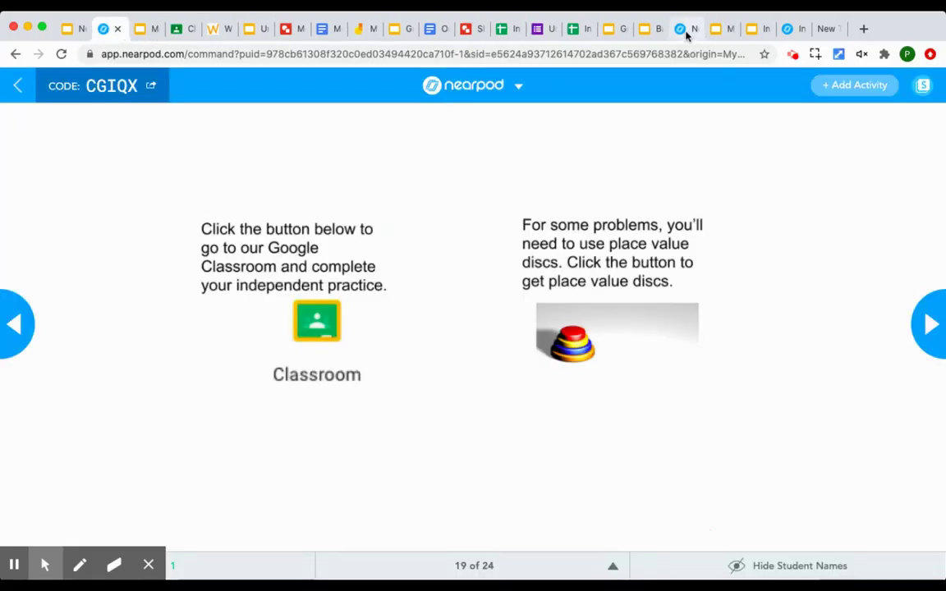
Test the slide's Google Classroom and place value discs links from the student's Nearpod view
{"action": "left_click", "coordinate": [686, 31]}
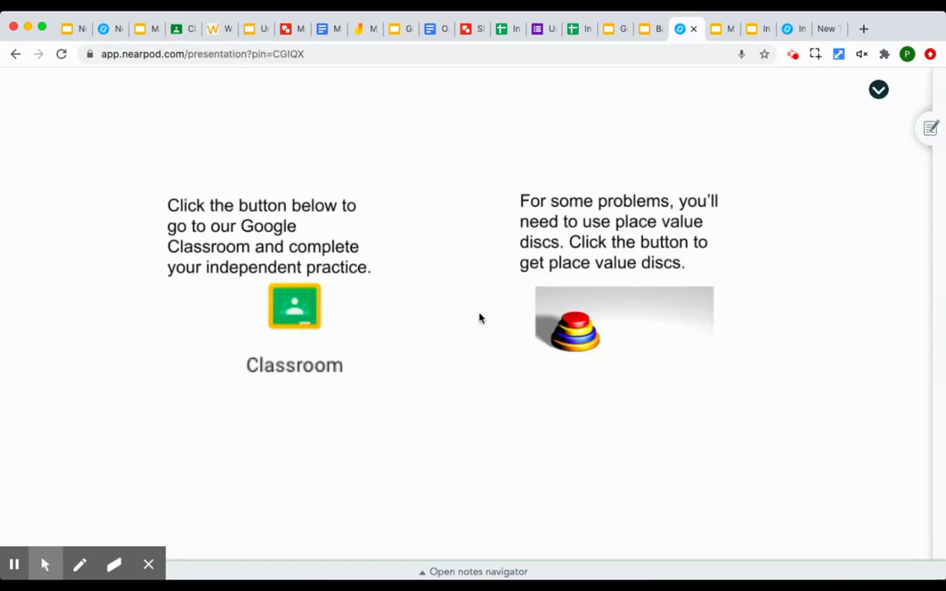
{"action": "left_click", "coordinate": [300, 316]}
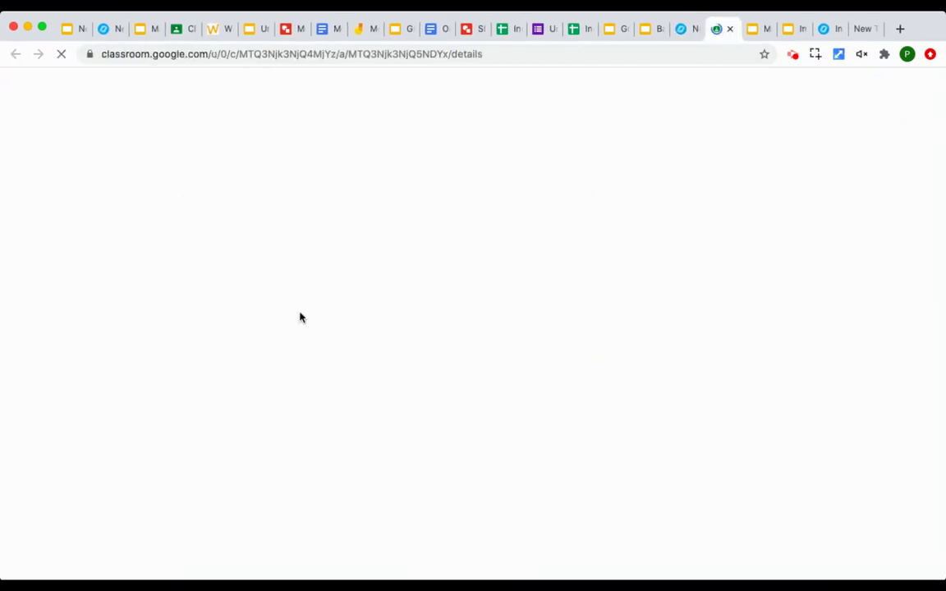
{"action": "left_click", "coordinate": [728, 29]}
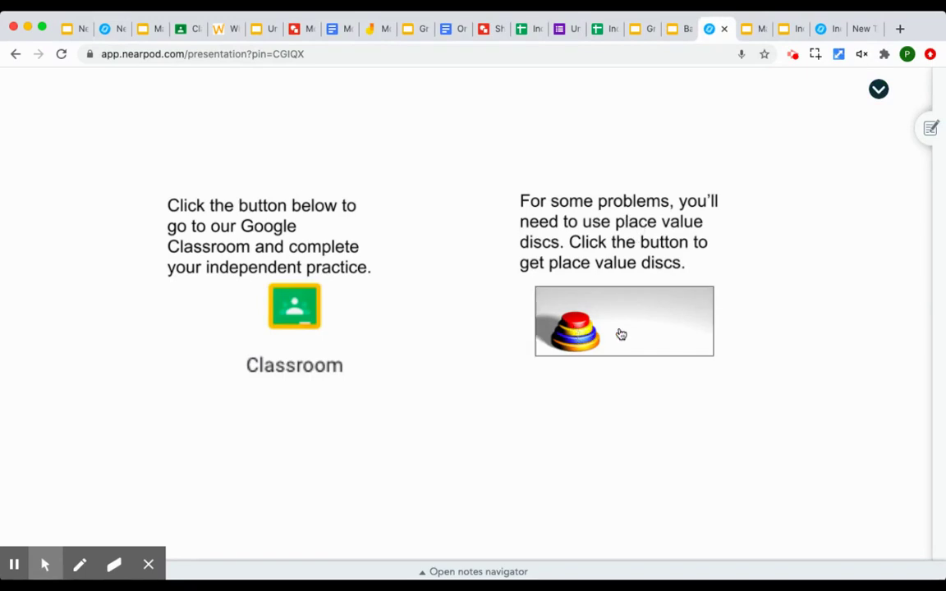
{"action": "left_click", "coordinate": [581, 332]}
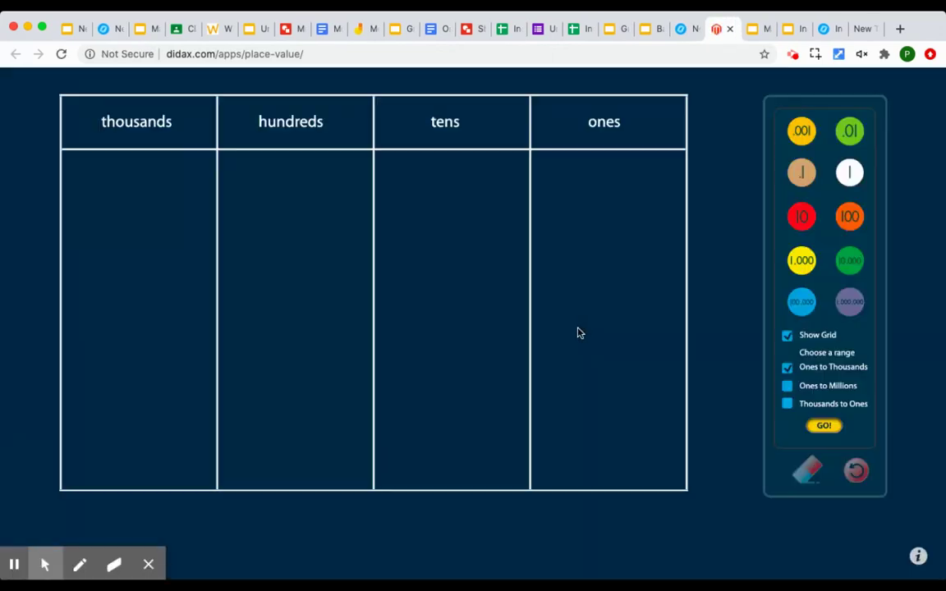
{"action": "left_click", "coordinate": [687, 33]}
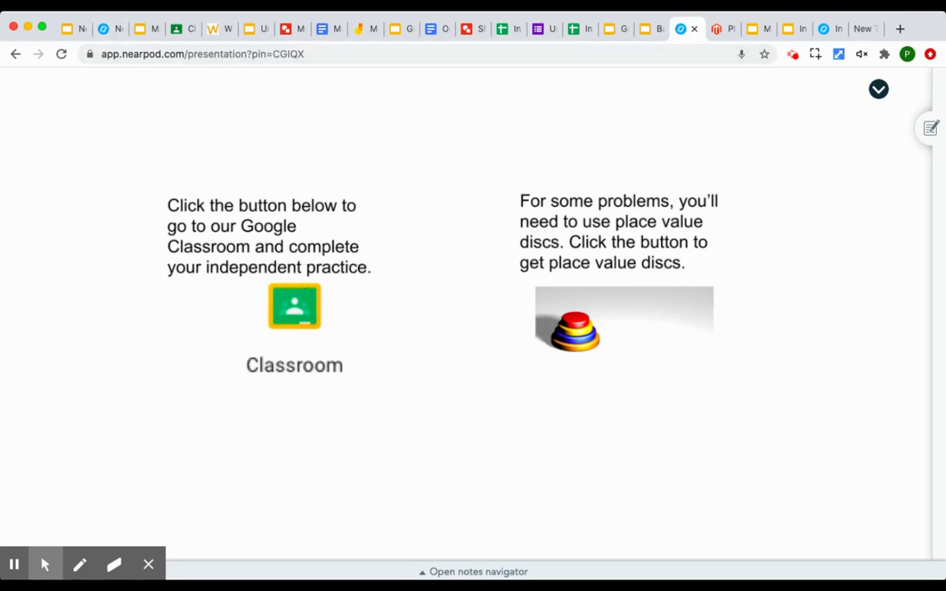
Return to the teacher's Nearpod lesson and advance to the IndependentWork.OnPaper sheet on slide 20
{"action": "left_click", "coordinate": [98, 30]}
{"action": "left_click", "coordinate": [928, 324]}
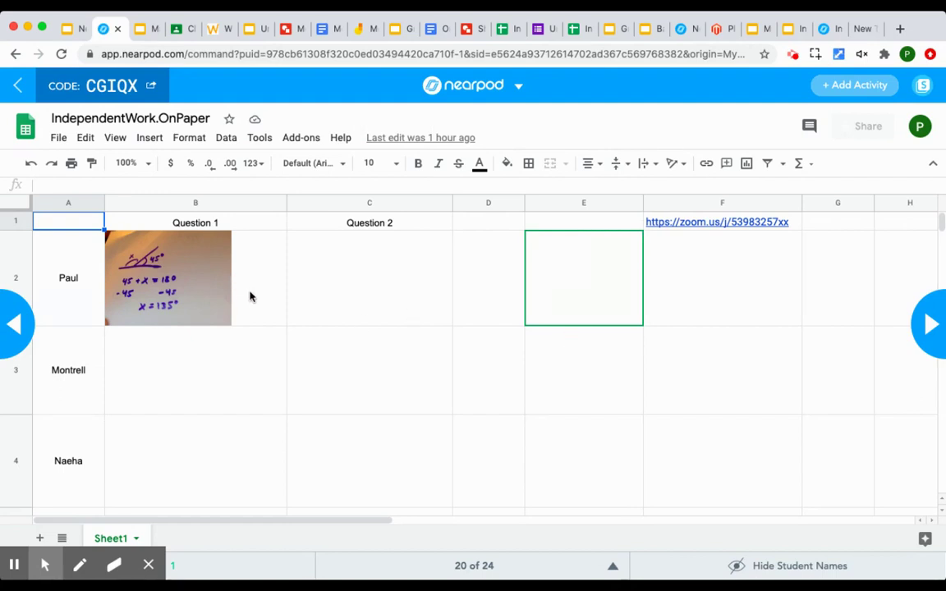
Select the first student's Question 2 cell and check the insert options for adding a picture of the work
{"action": "left_click", "coordinate": [358, 289]}
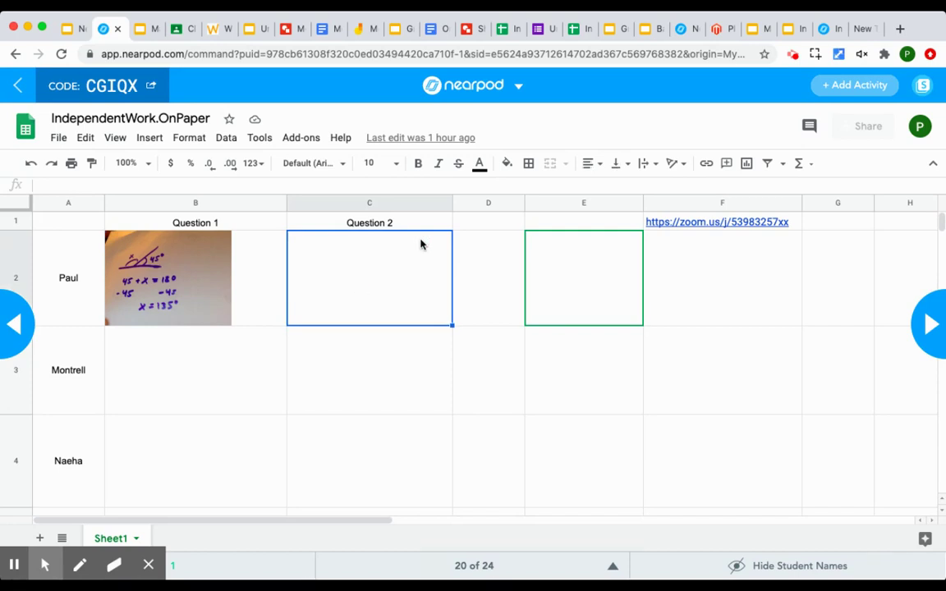
{"action": "left_click", "coordinate": [148, 139]}
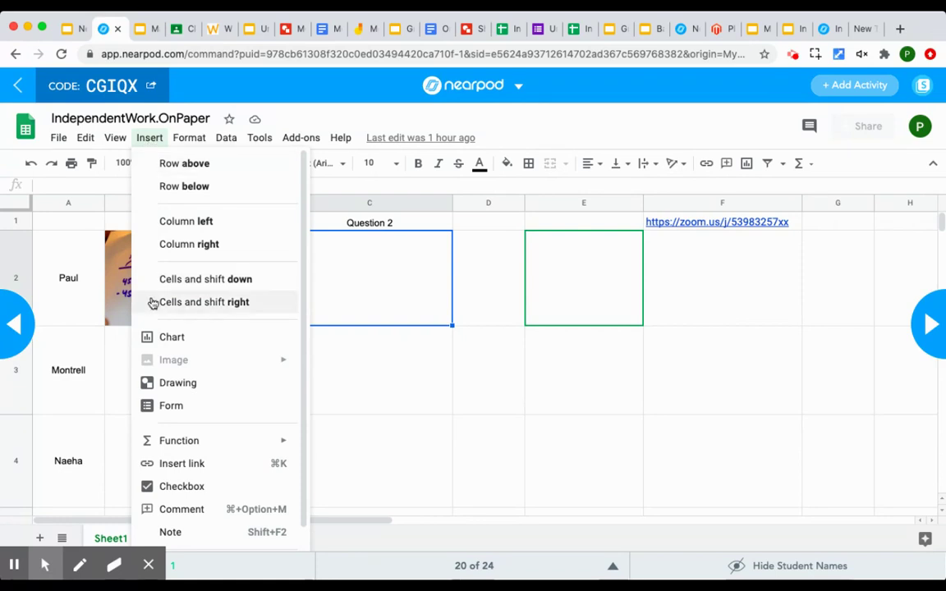
{"action": "left_click", "coordinate": [149, 141]}
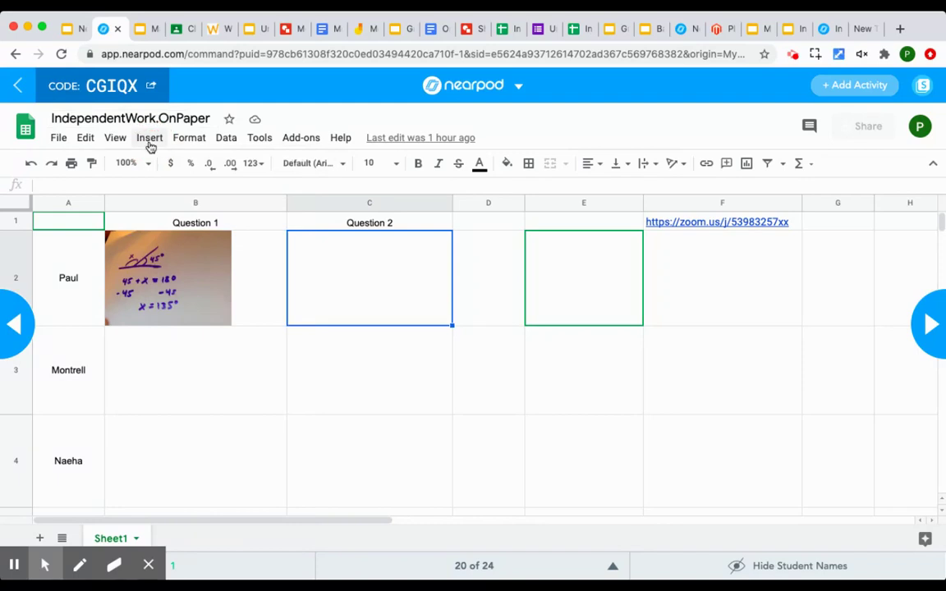
{"action": "left_click", "coordinate": [150, 139]}
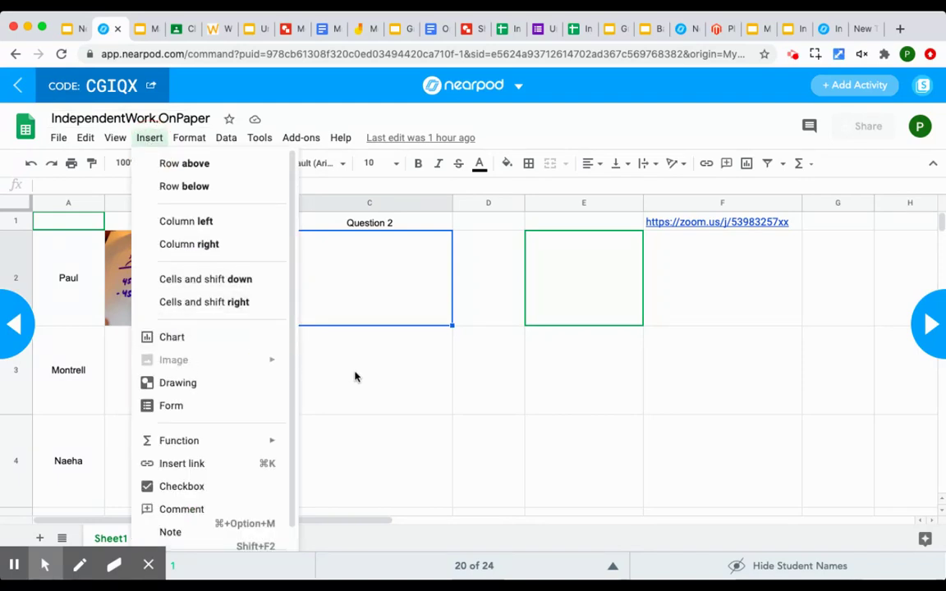
{"action": "left_click", "coordinate": [355, 300]}
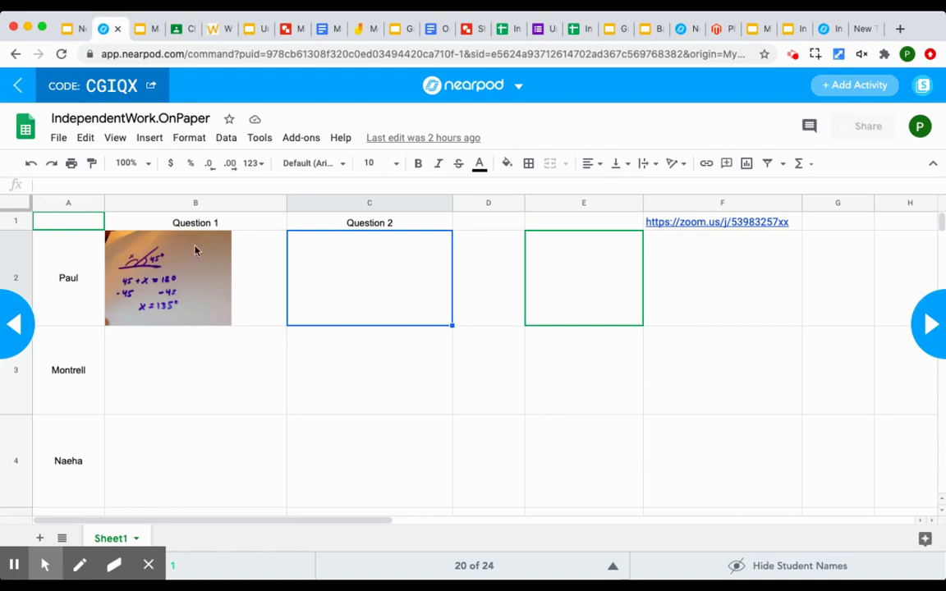
Look over the second student's answer cells in the IndependentWork.OnPaper sheet, from Question 1 across to column D
{"action": "left_click", "coordinate": [214, 407]}
{"action": "left_click", "coordinate": [302, 406]}
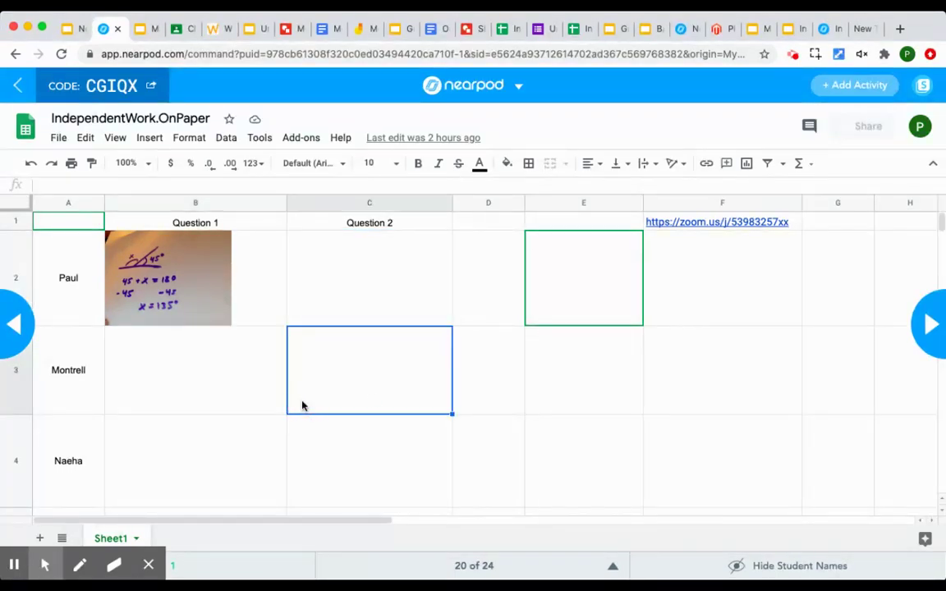
{"action": "left_click", "coordinate": [485, 399]}
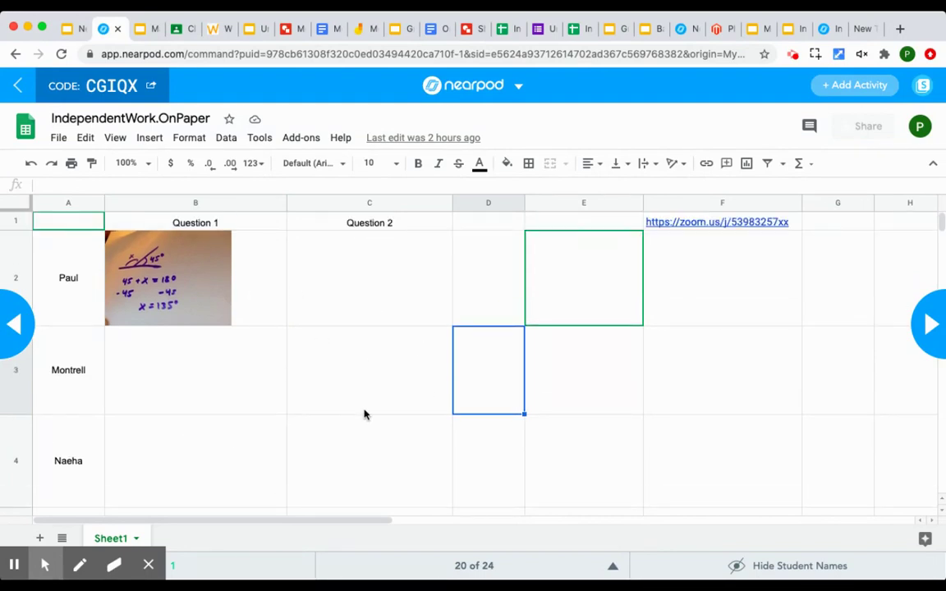
Advance the teacher's lesson to slide 21 and join the embedded Nearpod lesson from the student's view
{"action": "left_click", "coordinate": [919, 326]}
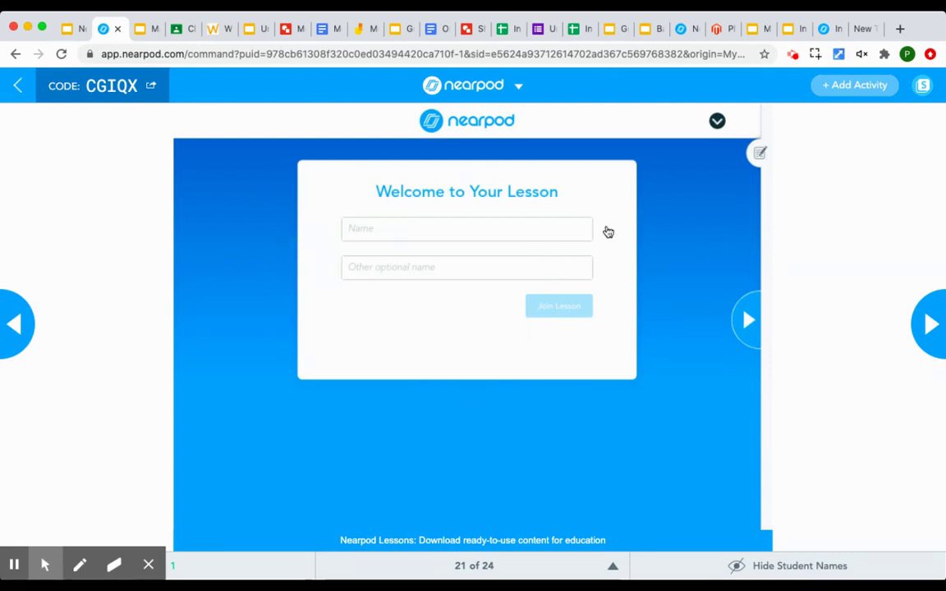
{"action": "left_click", "coordinate": [681, 31]}
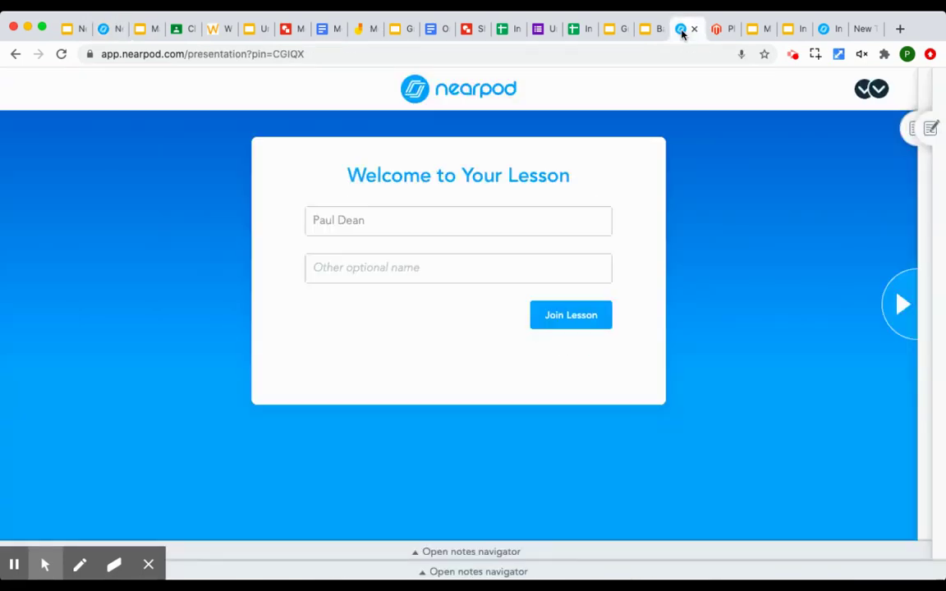
{"action": "left_click", "coordinate": [551, 323]}
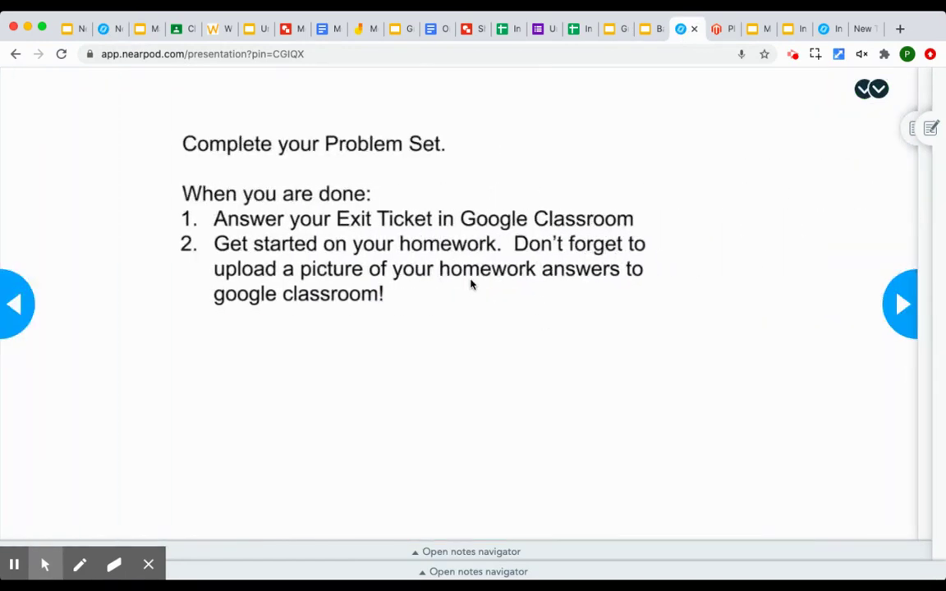
Page through the embedded lesson to problem c with the egg cartons and compare it with the teacher's view
{"action": "left_click", "coordinate": [895, 312]}
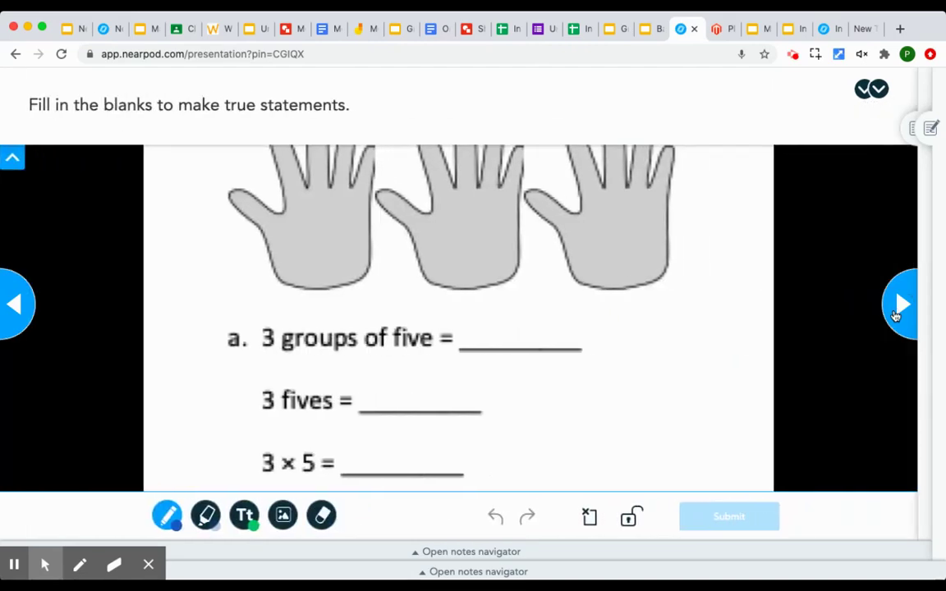
{"action": "left_click", "coordinate": [896, 312]}
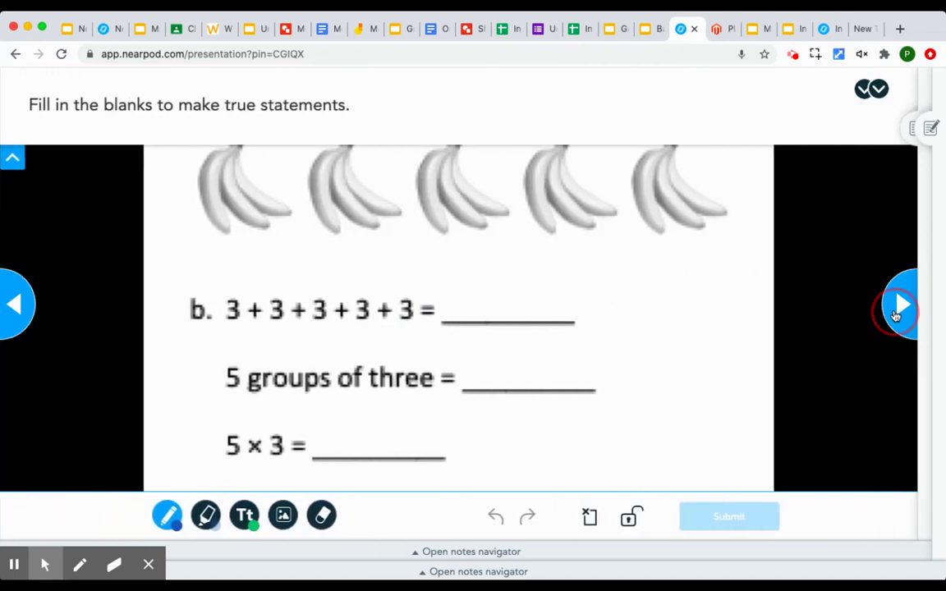
{"action": "left_click", "coordinate": [896, 312]}
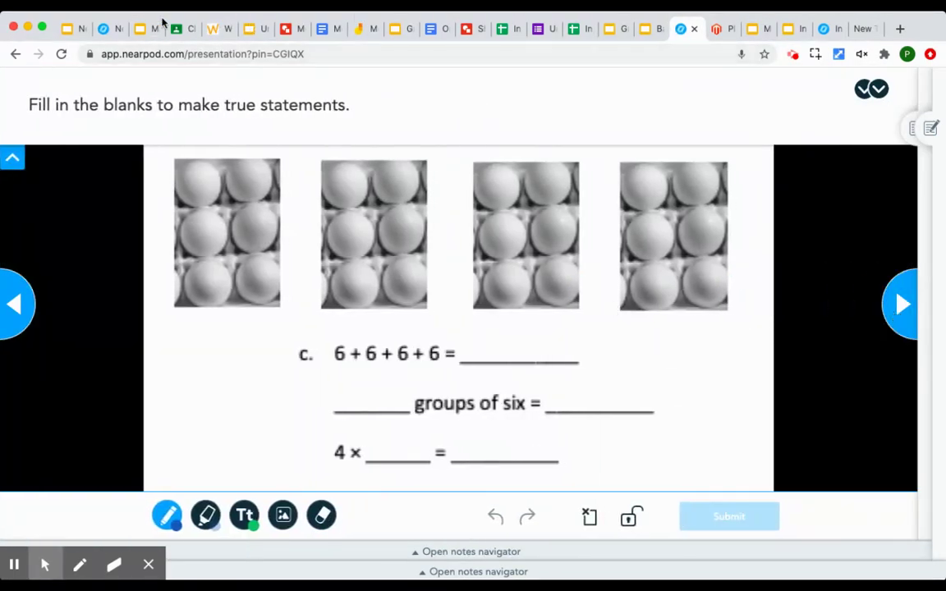
{"action": "left_click", "coordinate": [104, 29]}
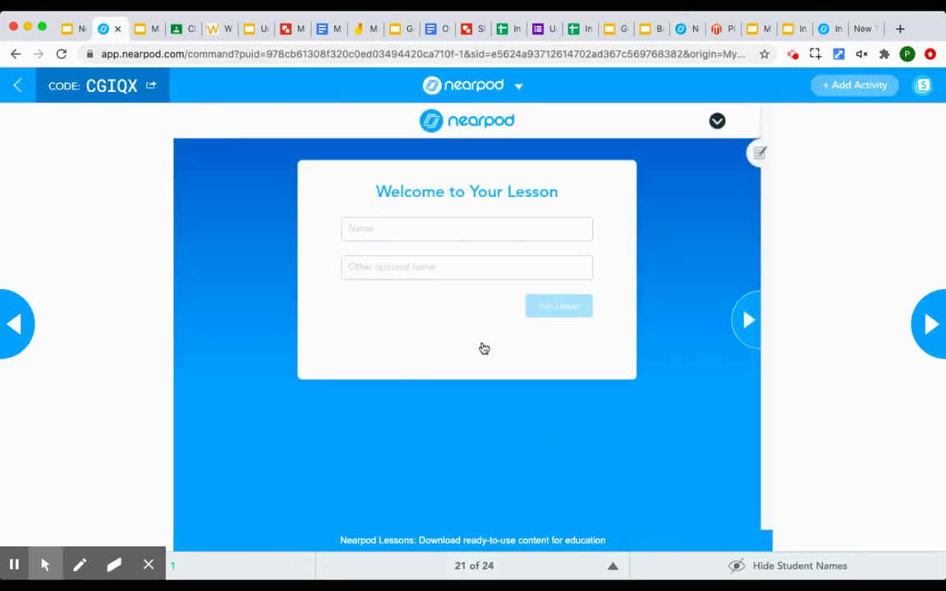
{"action": "left_click", "coordinate": [683, 29]}
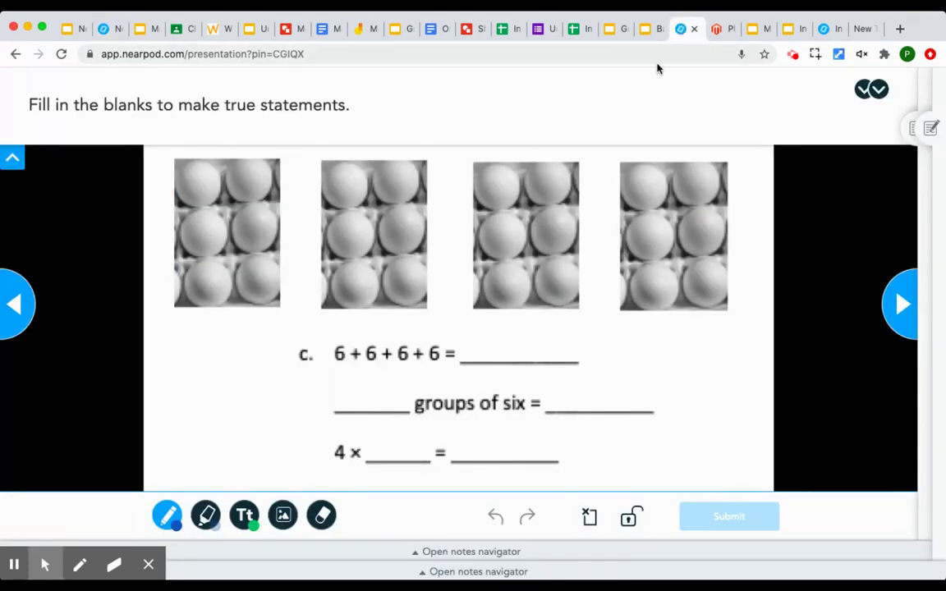
Advance the teacher's lesson to slide 22, check it in the student's view and return to the teacher's lesson
{"action": "left_click", "coordinate": [105, 30]}
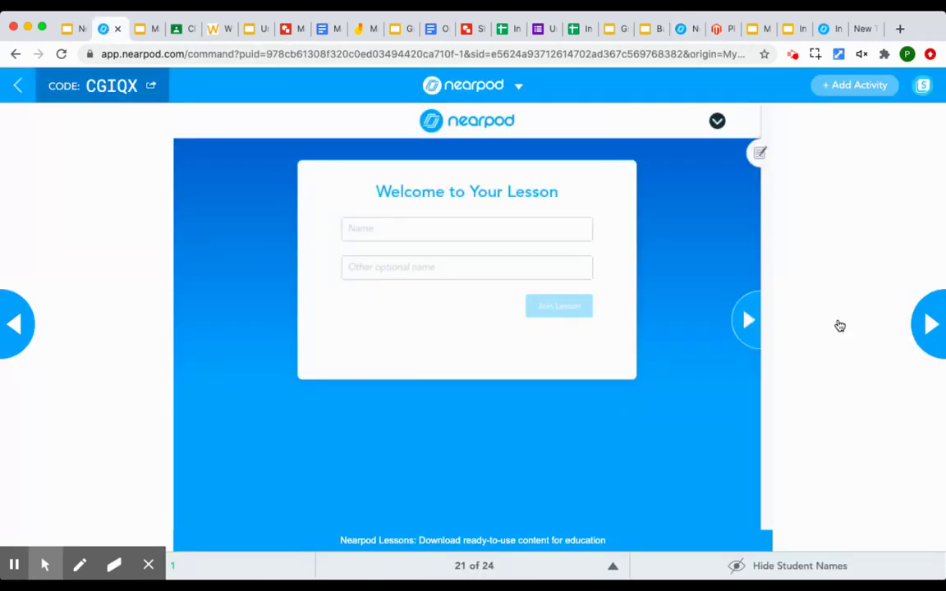
{"action": "left_click", "coordinate": [927, 327]}
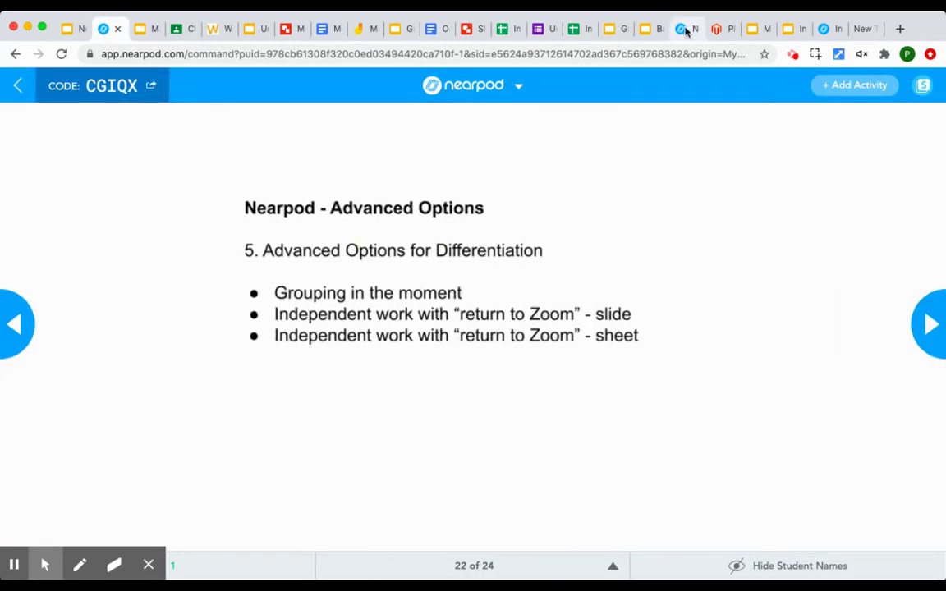
{"action": "left_click", "coordinate": [684, 30]}
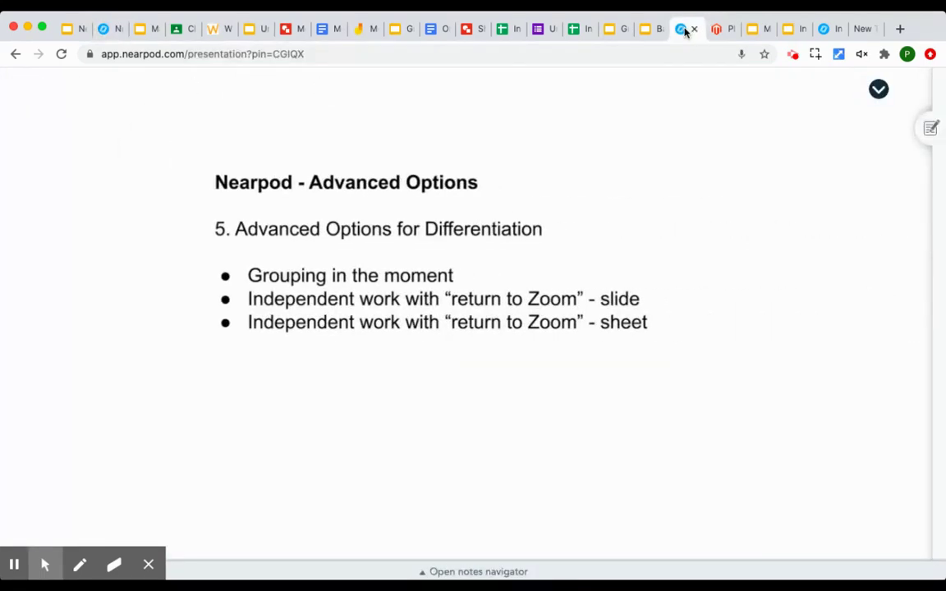
{"action": "left_click", "coordinate": [109, 28]}
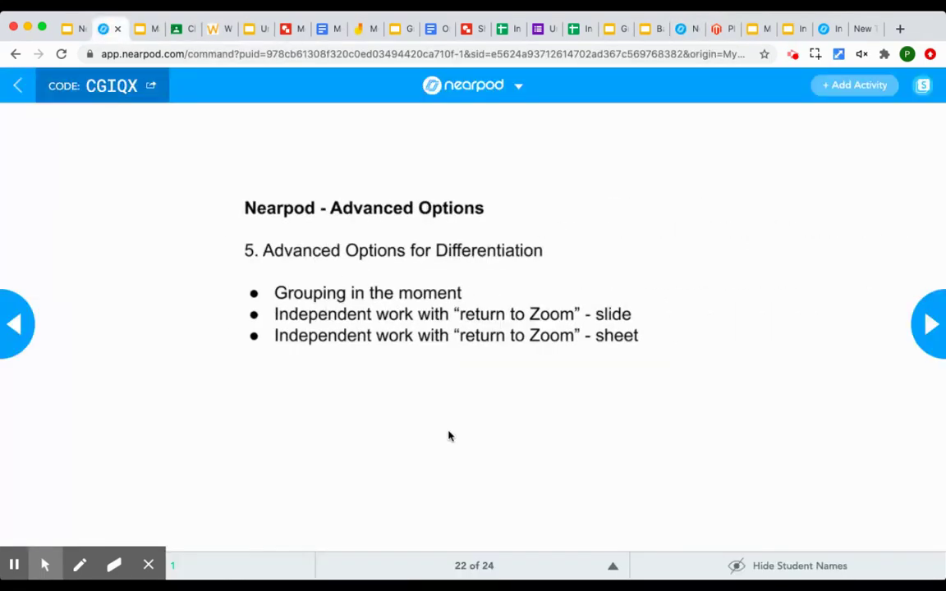